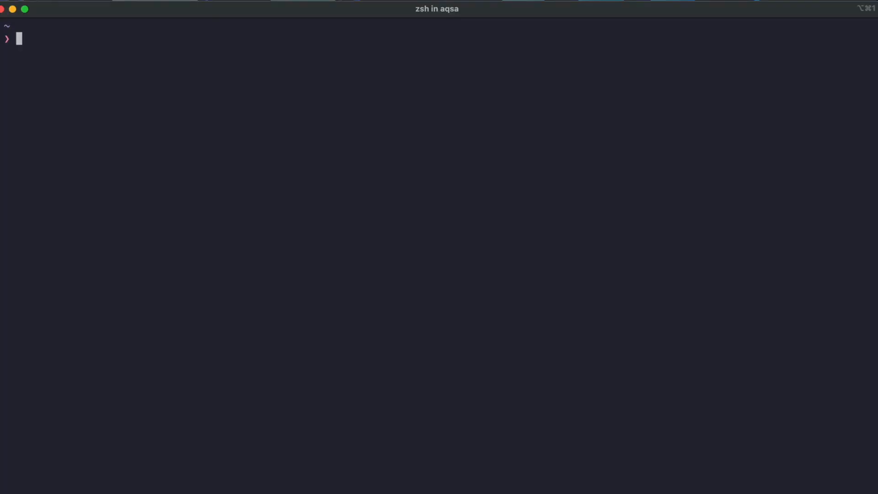
type("docker run -it --rm --name n8n -p 5678:5678 -v ~/.n8n:/home/node/.n8n docker.n8n.io/n8nio/n8n")
key("Return")
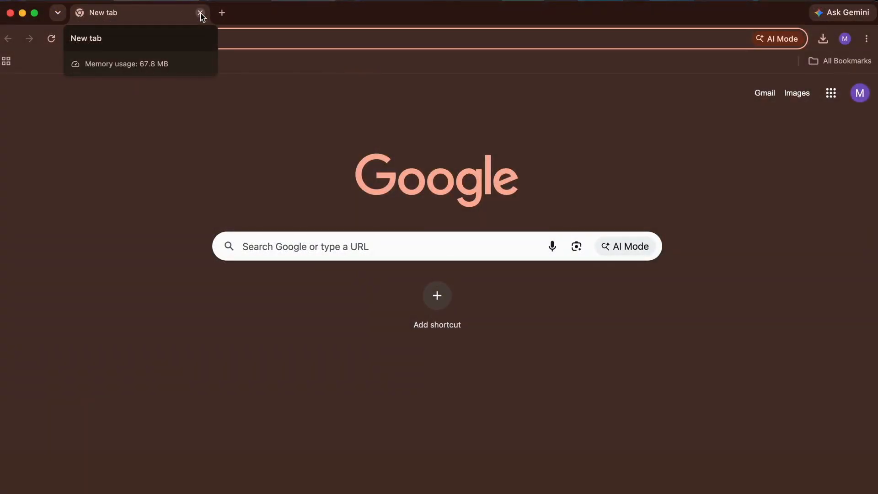
type("http://localhost:5678")
key("Return")
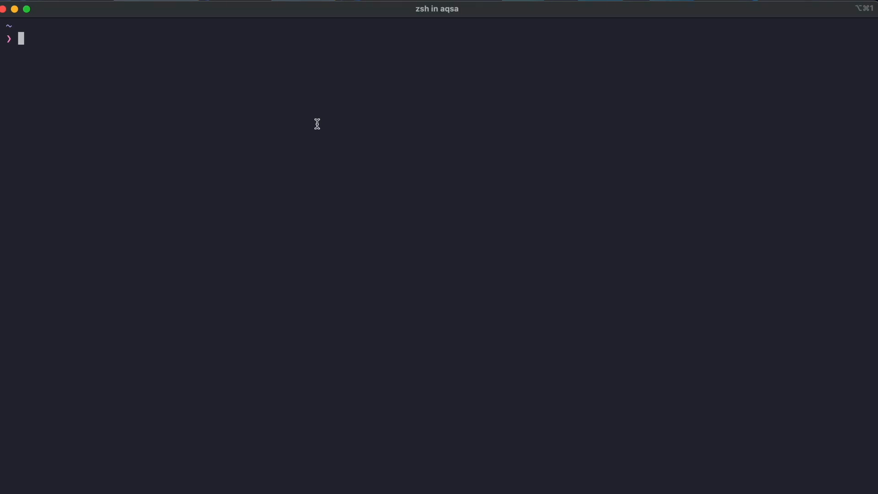
In the terminal, check the installed Node version and install n8n globally with npm
type("node --version")
key("Return")
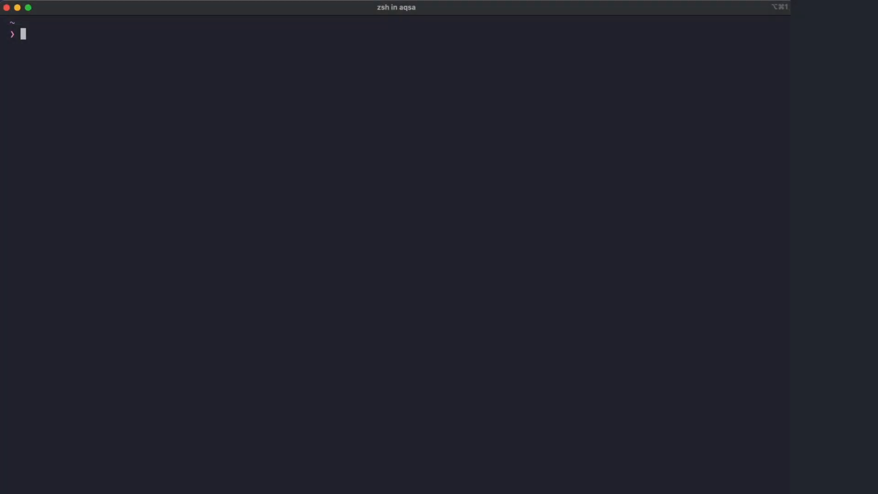
type("npm install -g n8n")
key("Return")
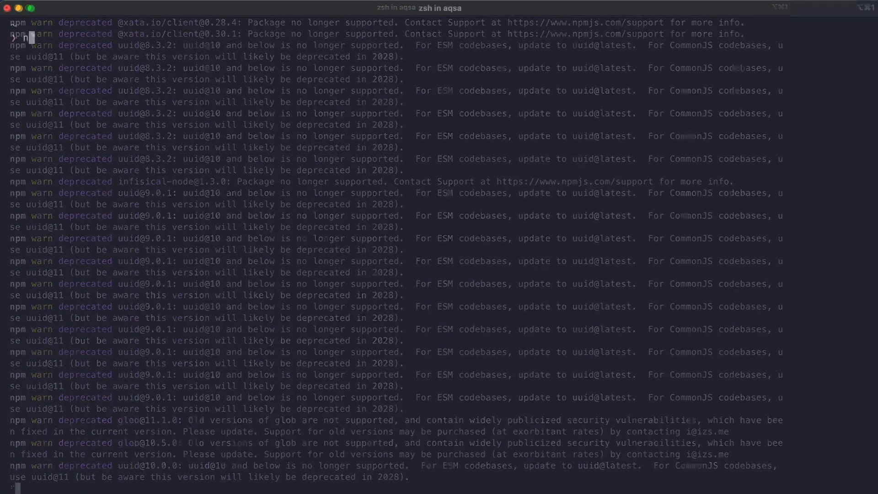
type("start")
key("Return")
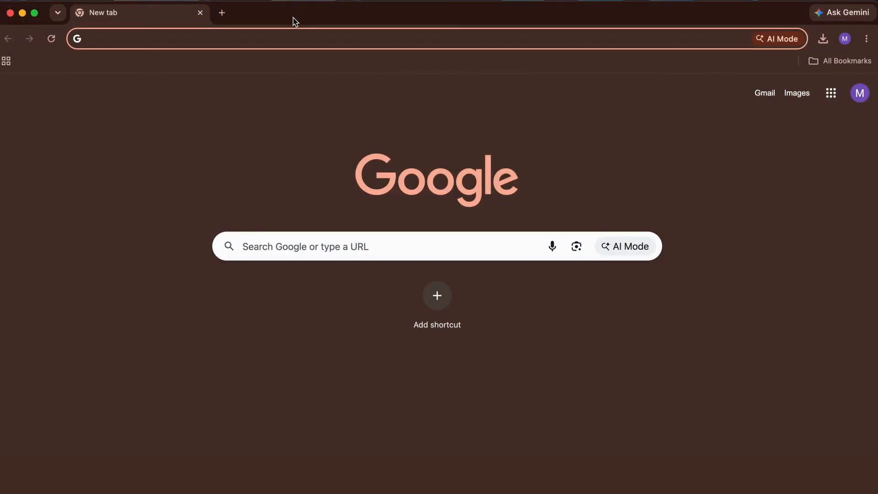
type("http://localhost:5678")
key("Return")
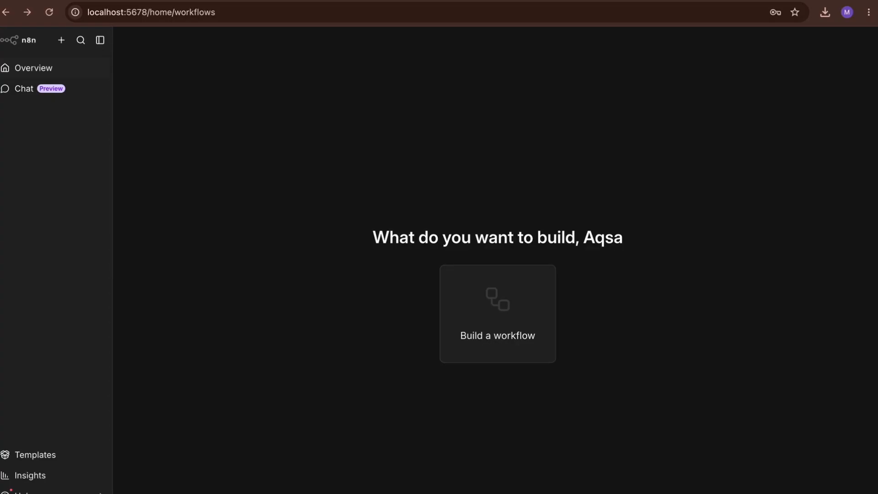
Create a new workflow in n8n and add a Schedule Trigger as its first step
left_click(62, 41)
left_click(75, 66)
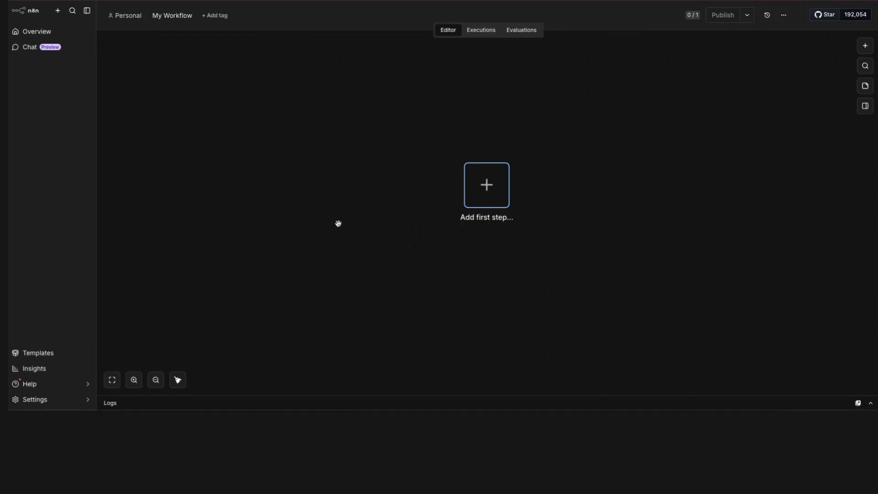
left_click(495, 202)
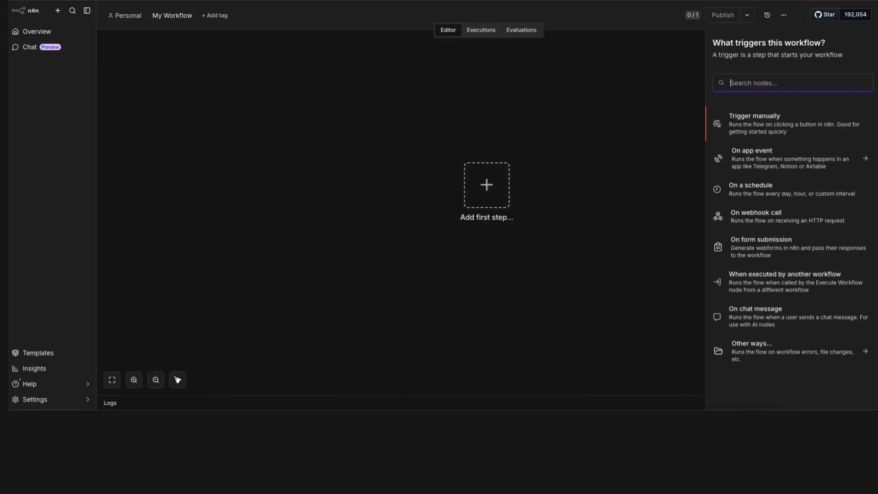
type("sch")
left_click(740, 118)
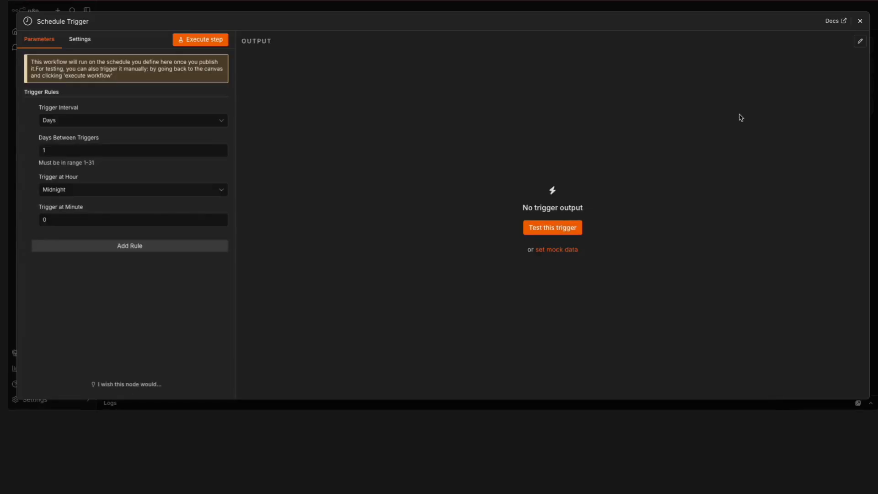
Set the Schedule Trigger's interval to Minutes with 1 minute between triggers, and return to the canvas
left_click(149, 121)
left_click(138, 158)
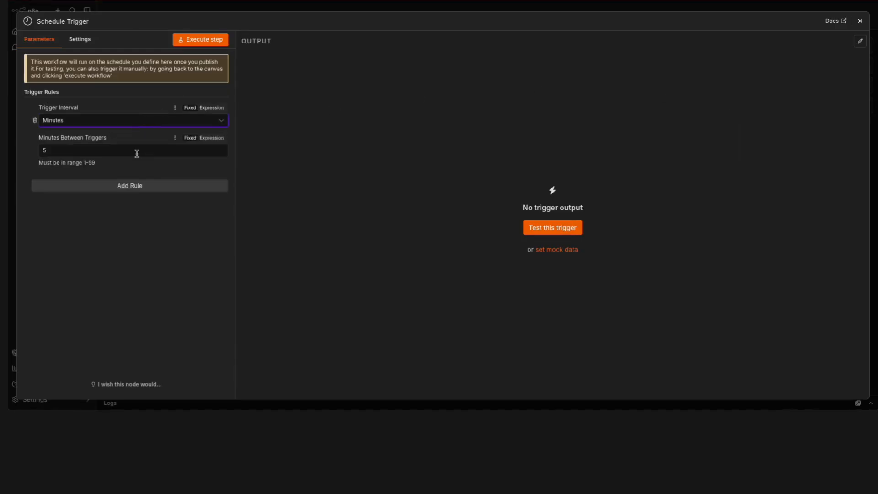
left_click(130, 152)
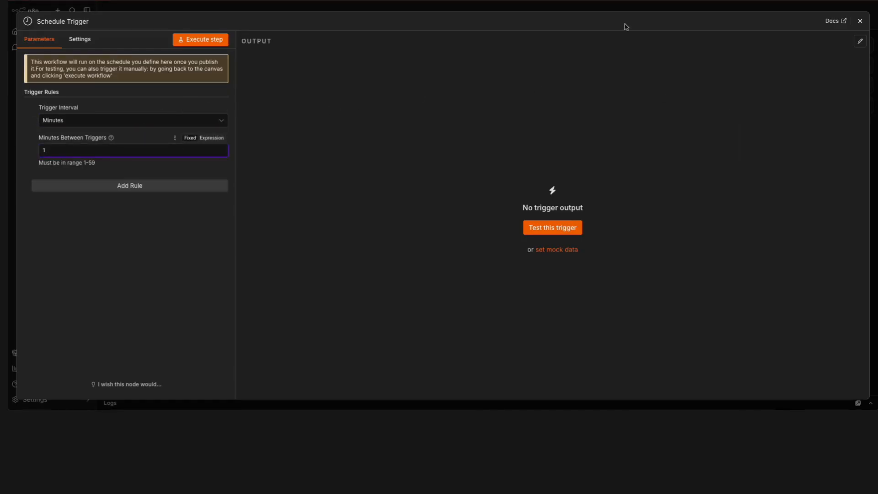
left_click(859, 22)
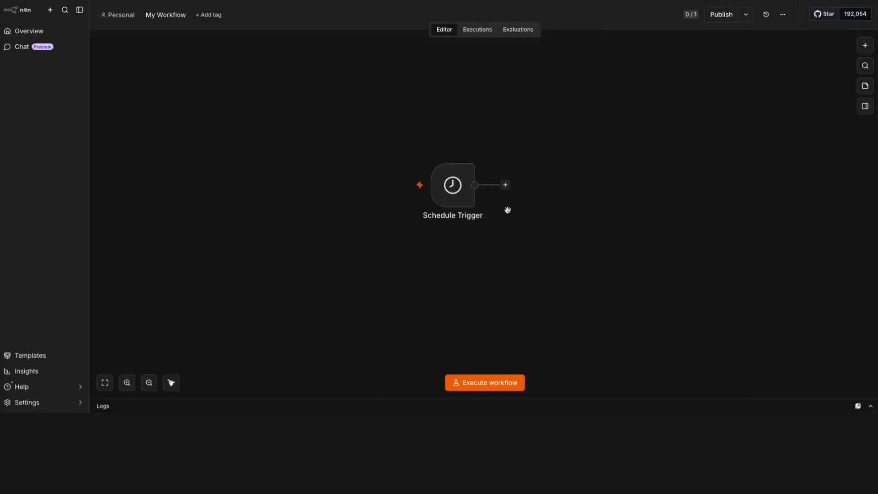
left_click(505, 186)
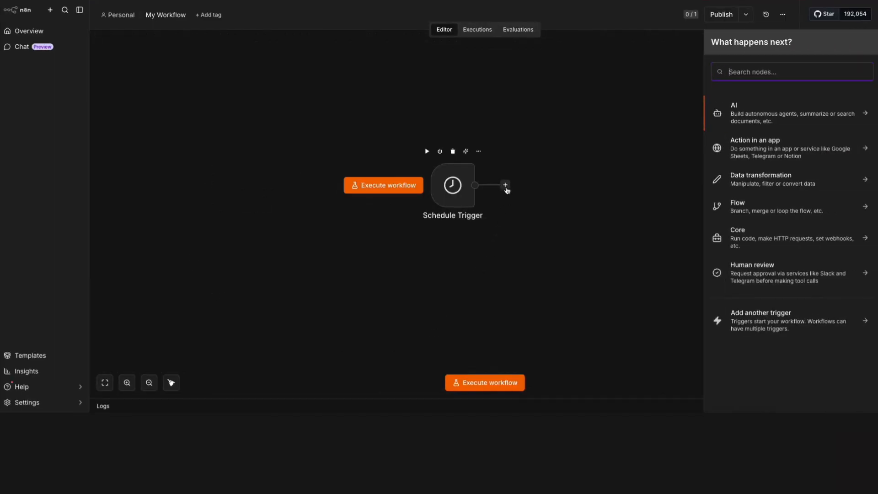
type("htt")
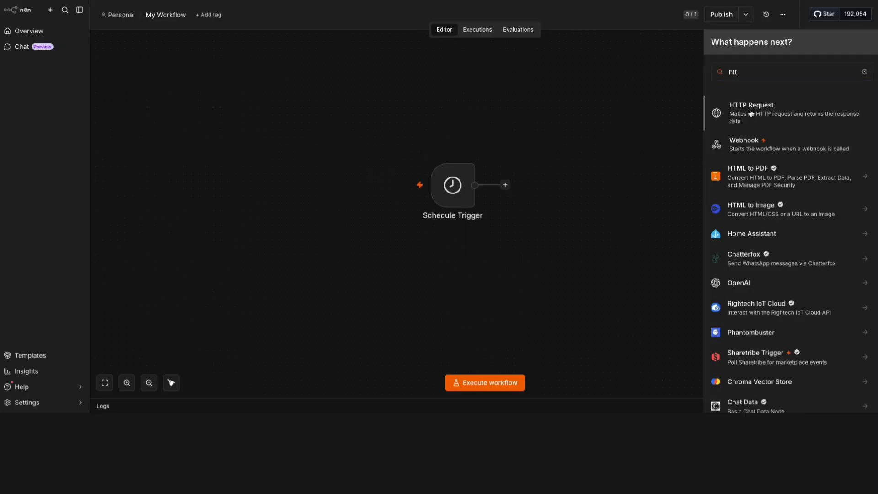
left_click(750, 113)
left_click(416, 117)
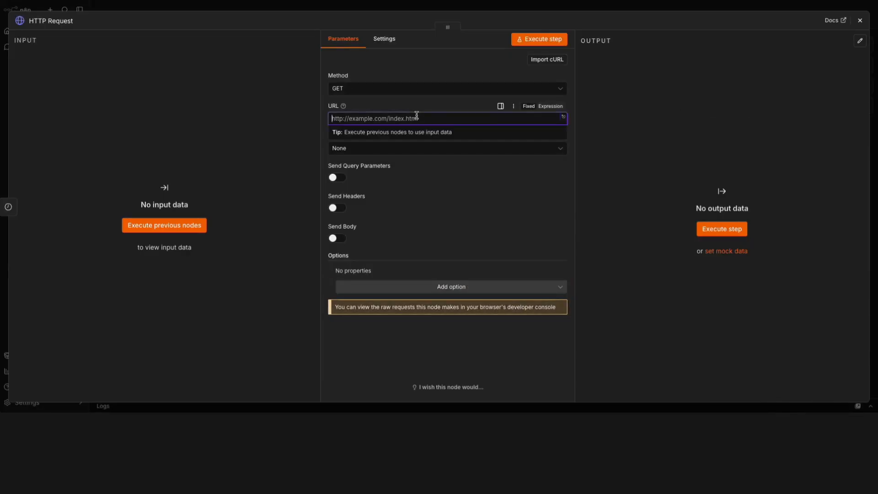
type("https://wttr.in/London?format=j1")
left_click(420, 106)
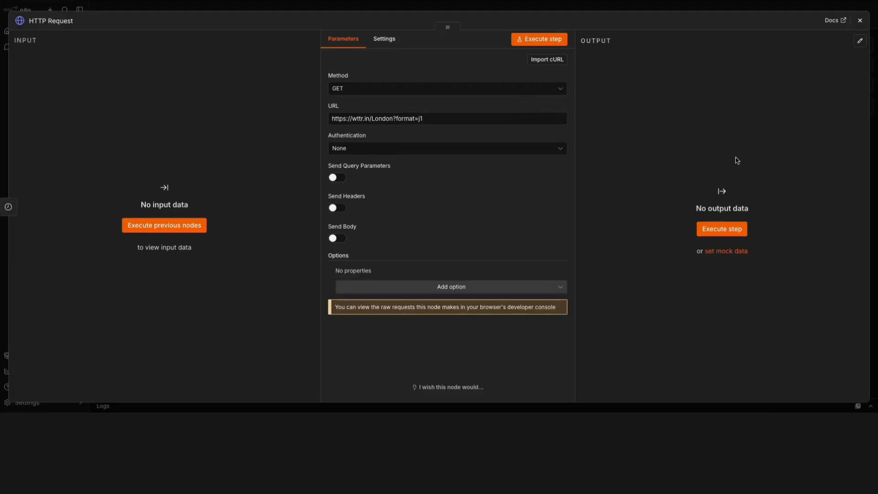
left_click(859, 20)
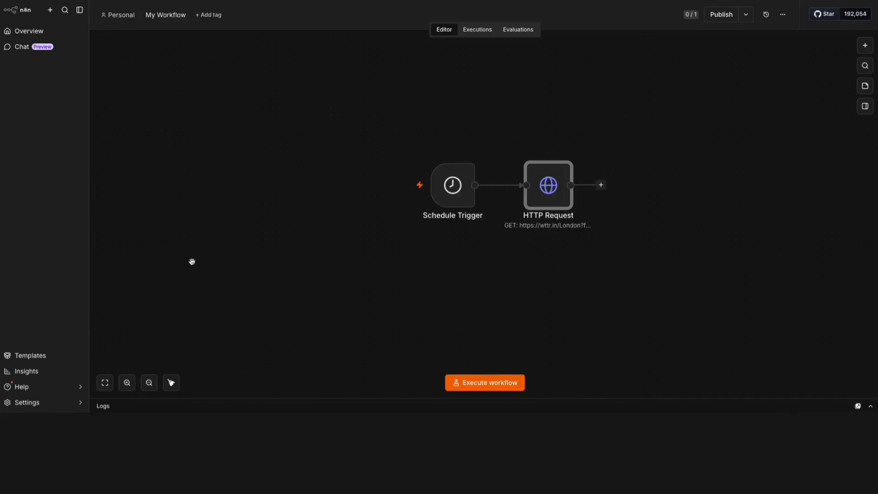
Execute the workflow once as a test and publish it under the suggested version name
left_click(477, 383)
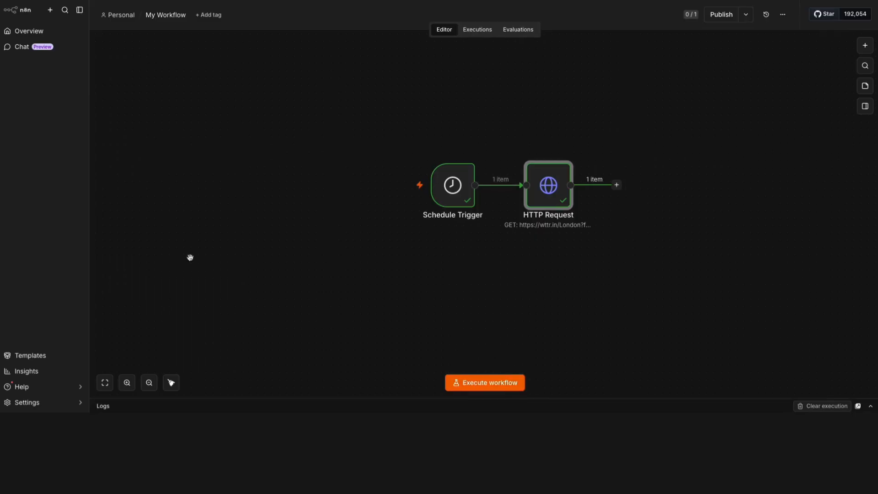
left_click(721, 15)
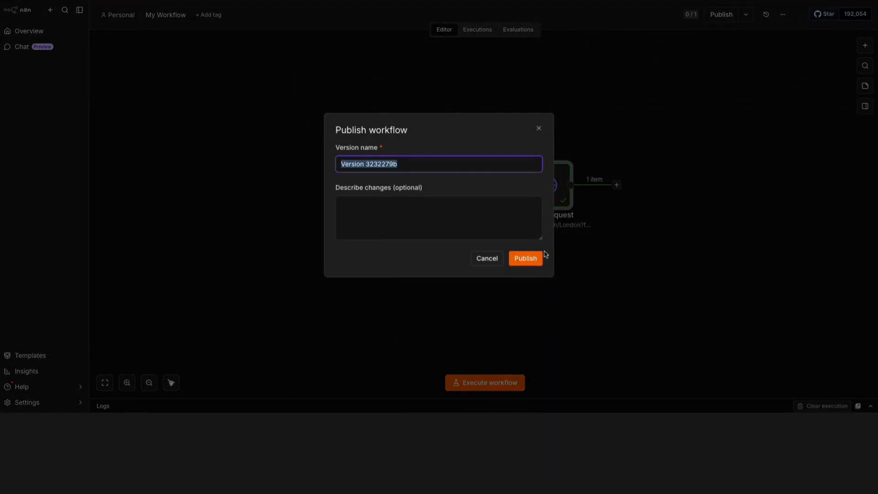
left_click(528, 259)
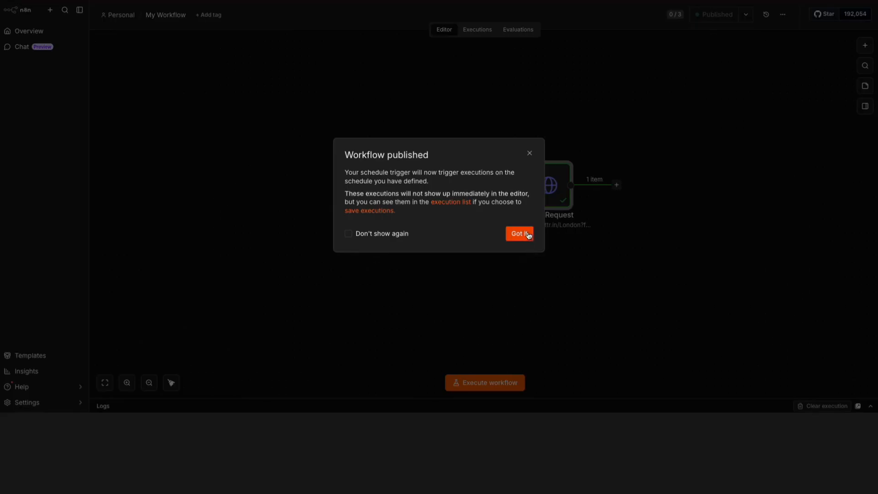
left_click(525, 234)
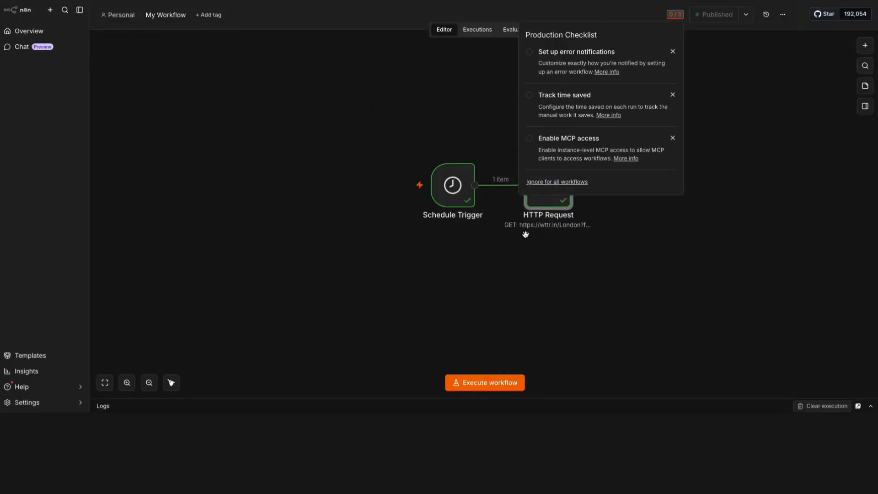
left_click(588, 271)
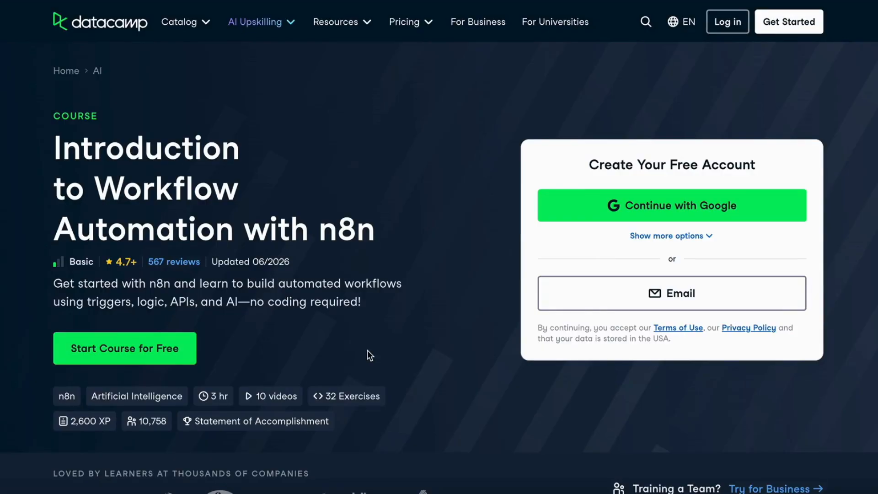
Look through the description, learning goals and chapters on DataCamp's Introduction to Workflow Automation with n8n course page
scroll(366, 350, "down", 5)
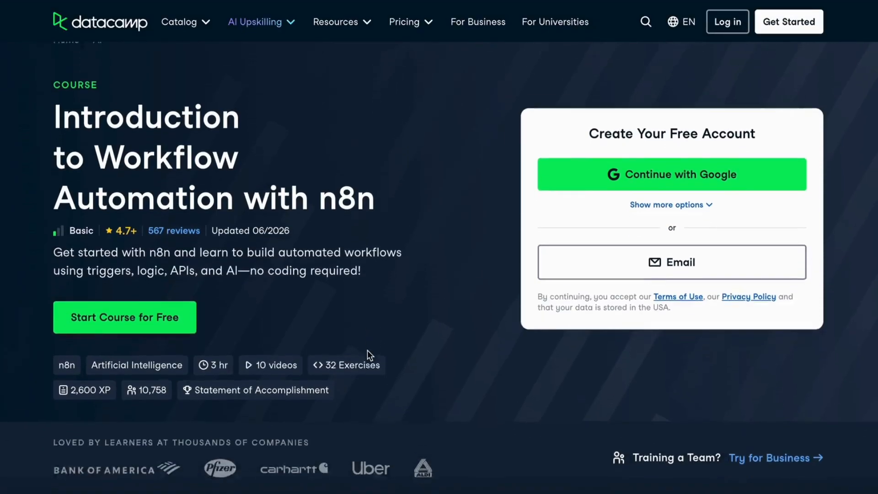
scroll(366, 350, "down", 5)
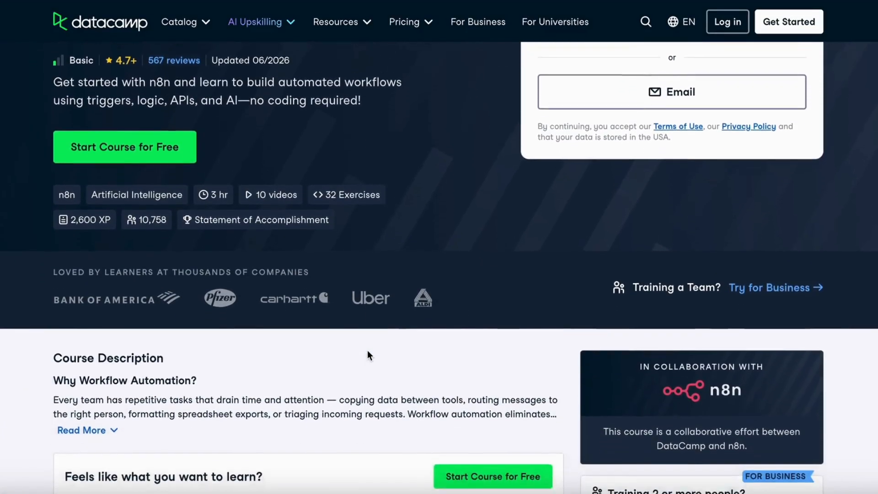
scroll(367, 352, "down", 5)
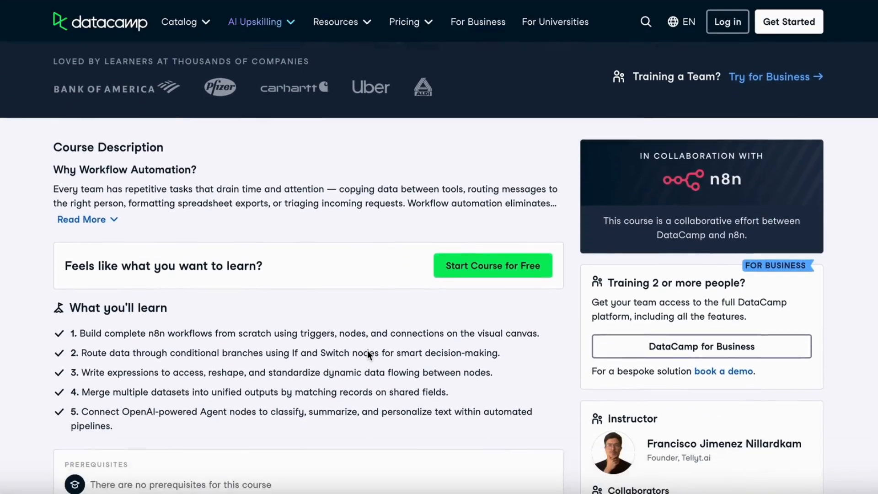
scroll(366, 350, "down", 9)
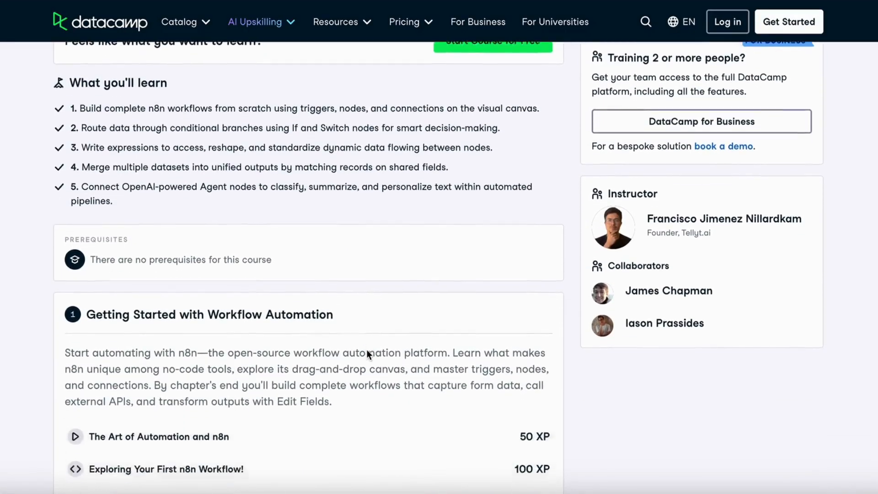
scroll(368, 356, "down", 8)
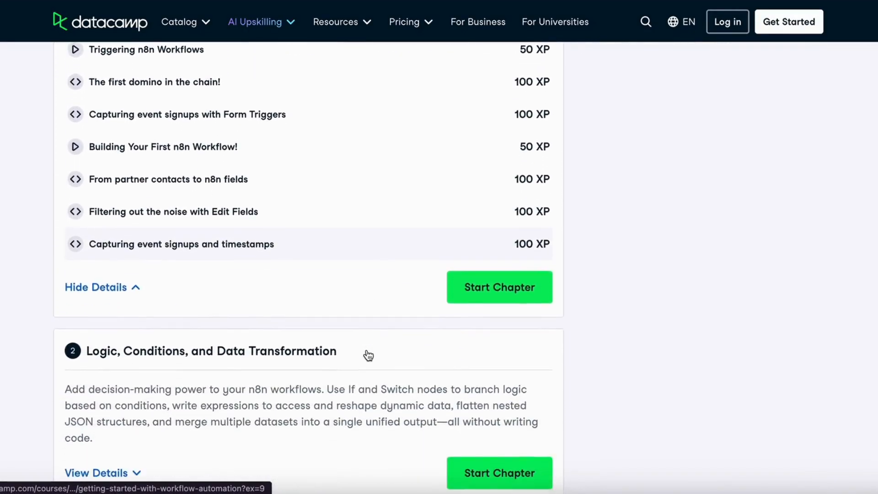
scroll(367, 352, "down", 2)
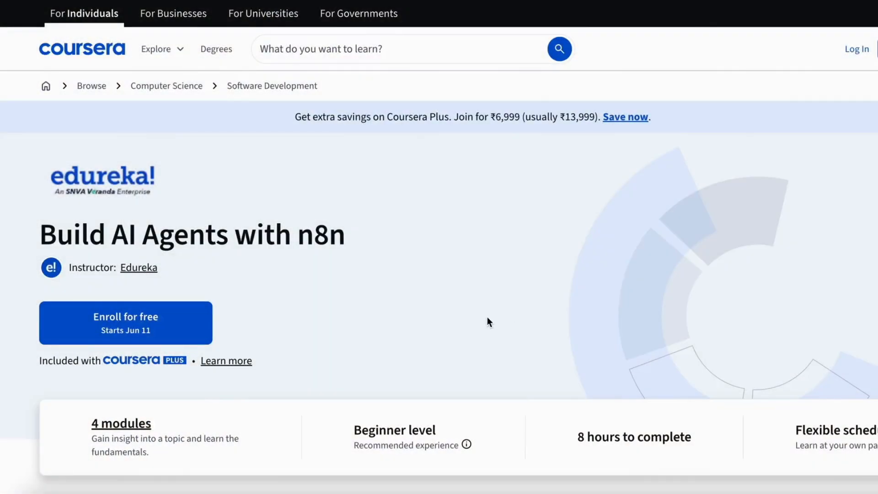
Review Coursera's Build AI Agents with n8n course page, including the details of modules 1 and 2
scroll(487, 317, "down", 3)
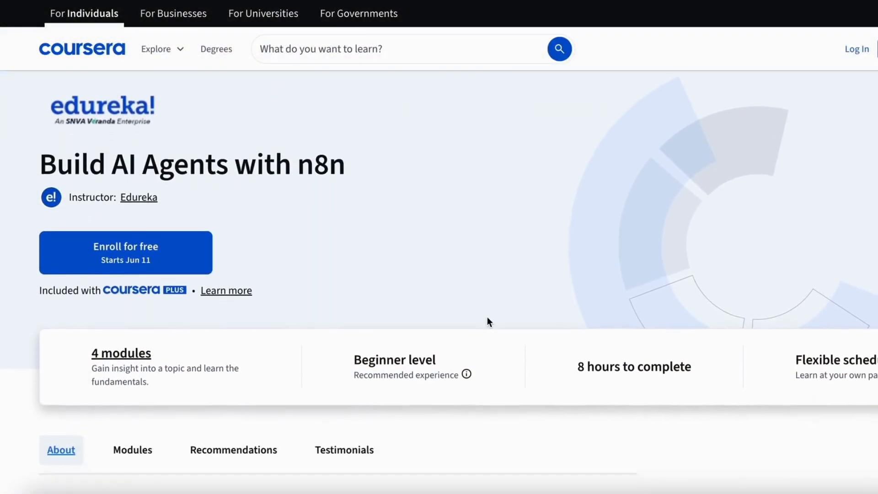
scroll(486, 322, "down", 6)
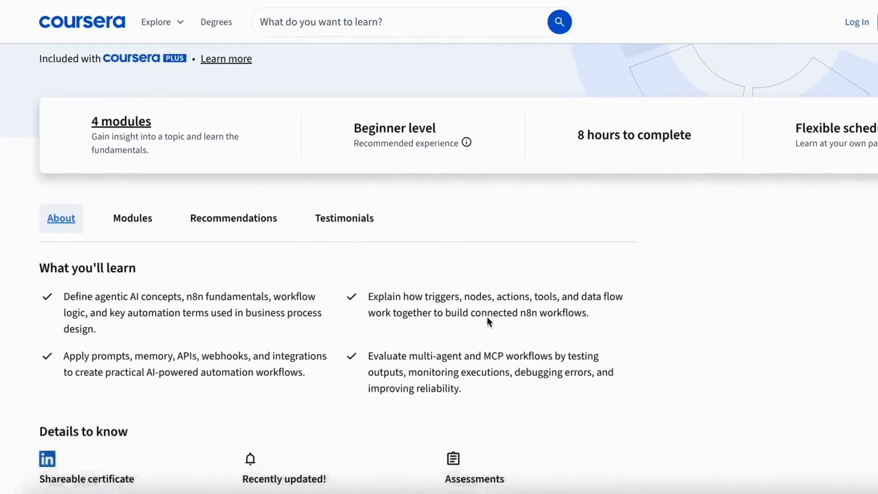
scroll(488, 322, "down", 6)
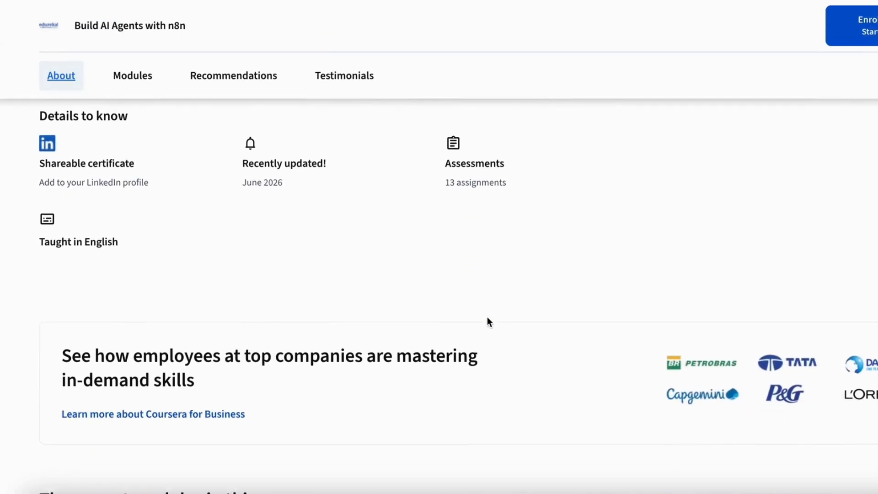
scroll(488, 322, "down", 7)
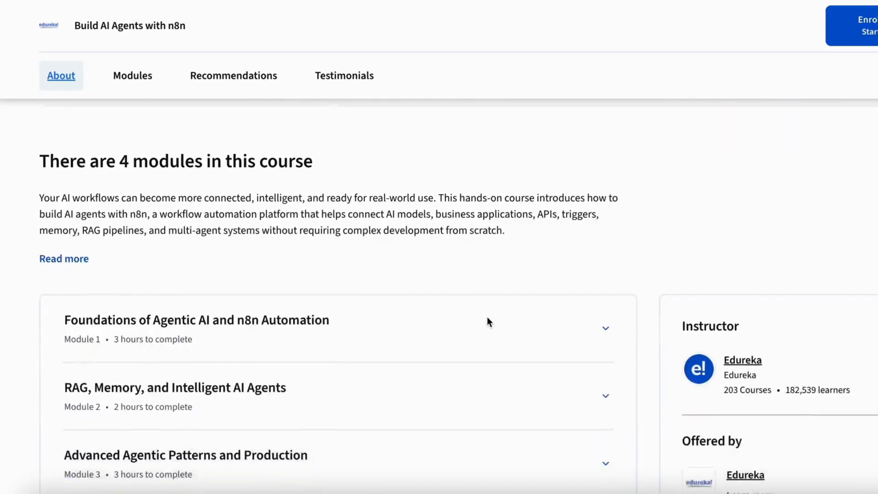
left_click(544, 274)
scroll(490, 386, "down", 4)
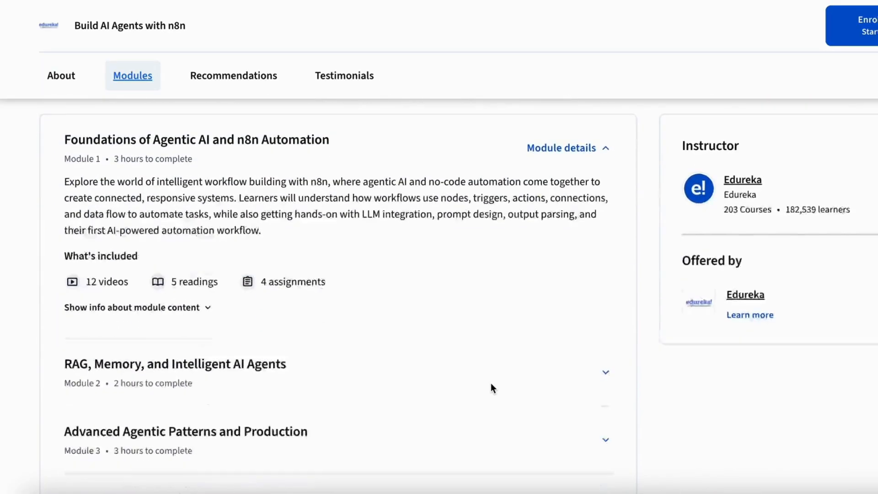
left_click(551, 329)
scroll(519, 393, "down", 4)
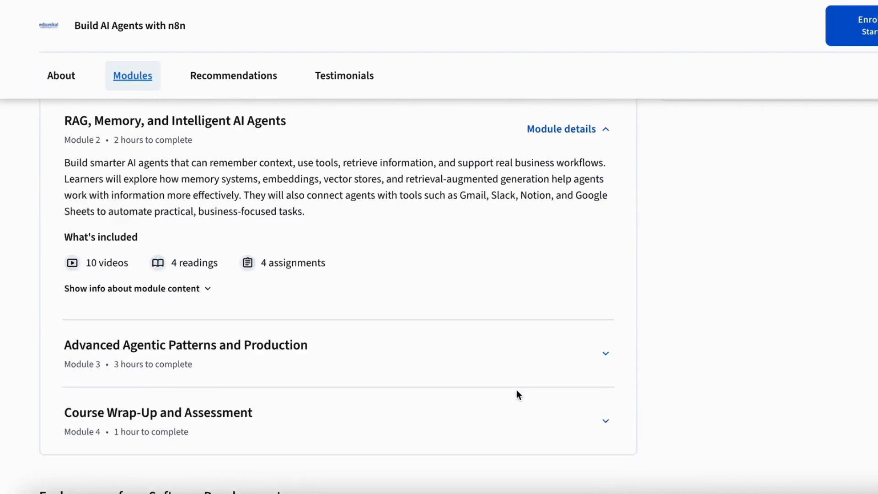